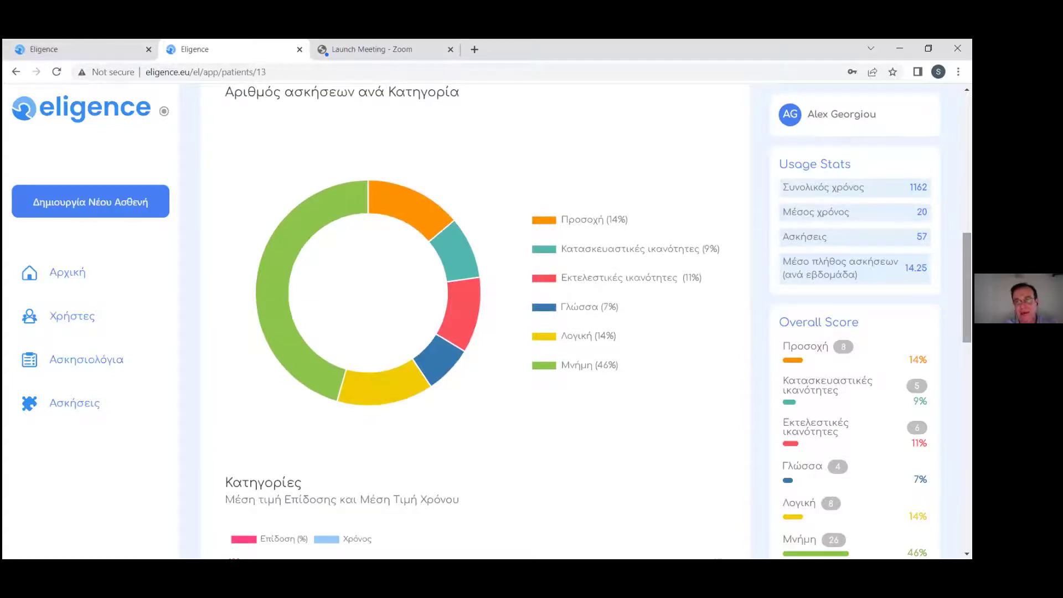
# Examine the patient's charts of exercises per category, average performance and time per category, and average performance and time per exercise.
pyautogui.scroll(-4, 487, 321)
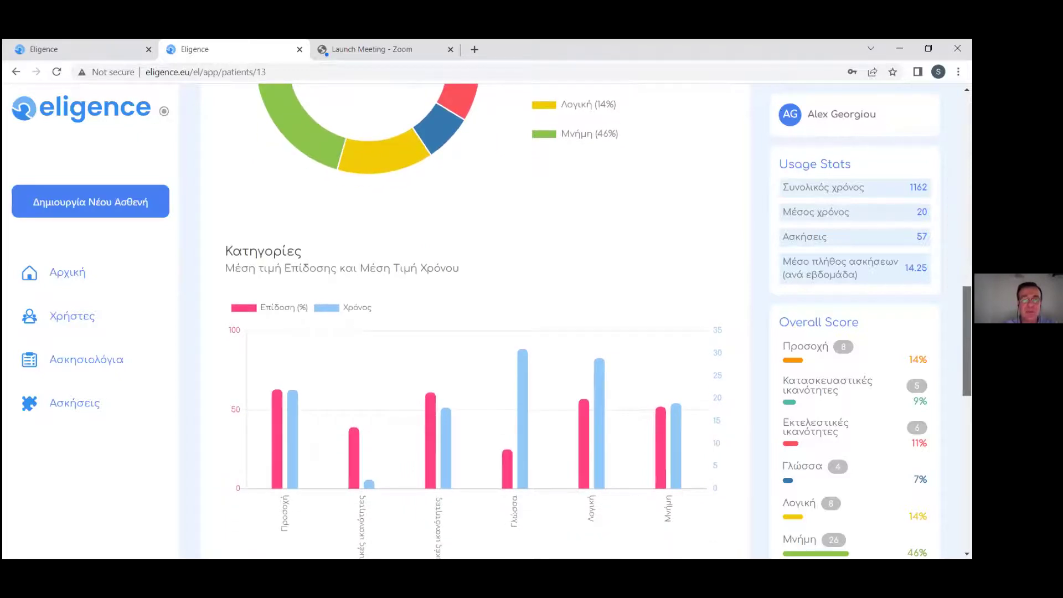
pyautogui.scroll(-2, 250, 456)
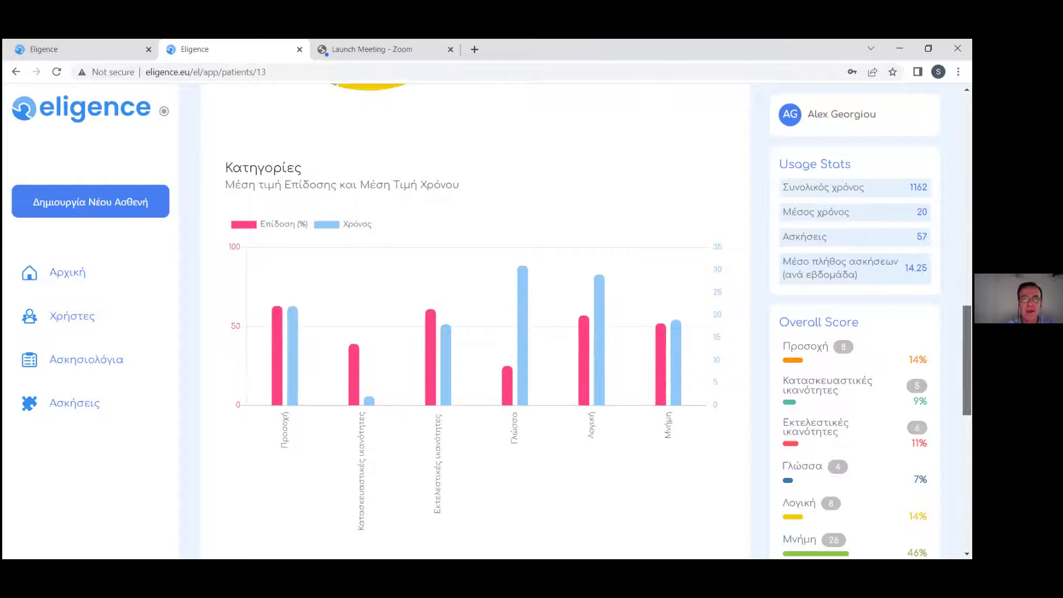
pyautogui.scroll(-1, 487, 321)
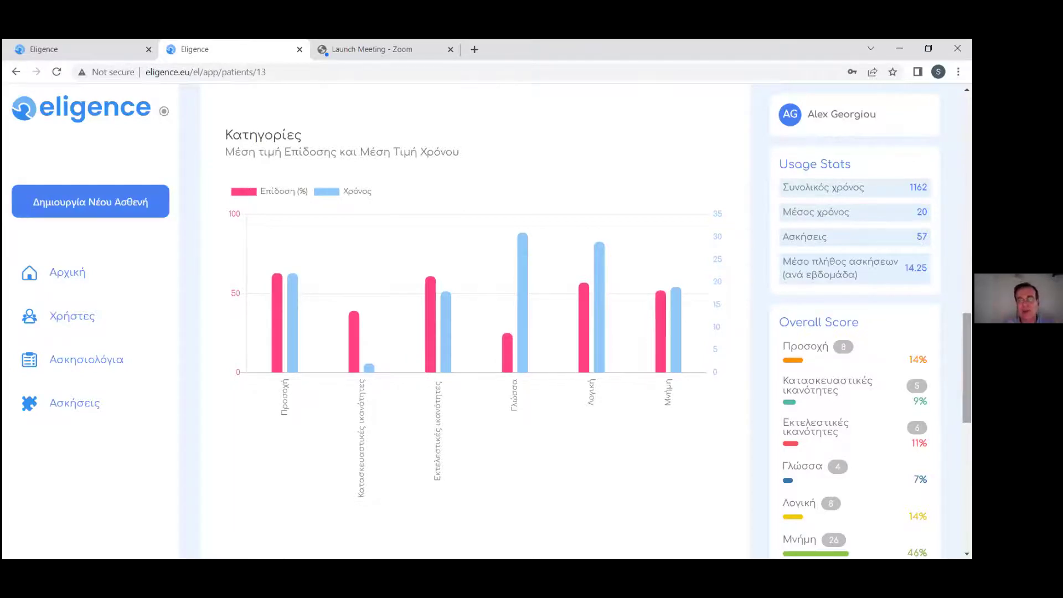
pyautogui.scroll(-5, 476, 321)
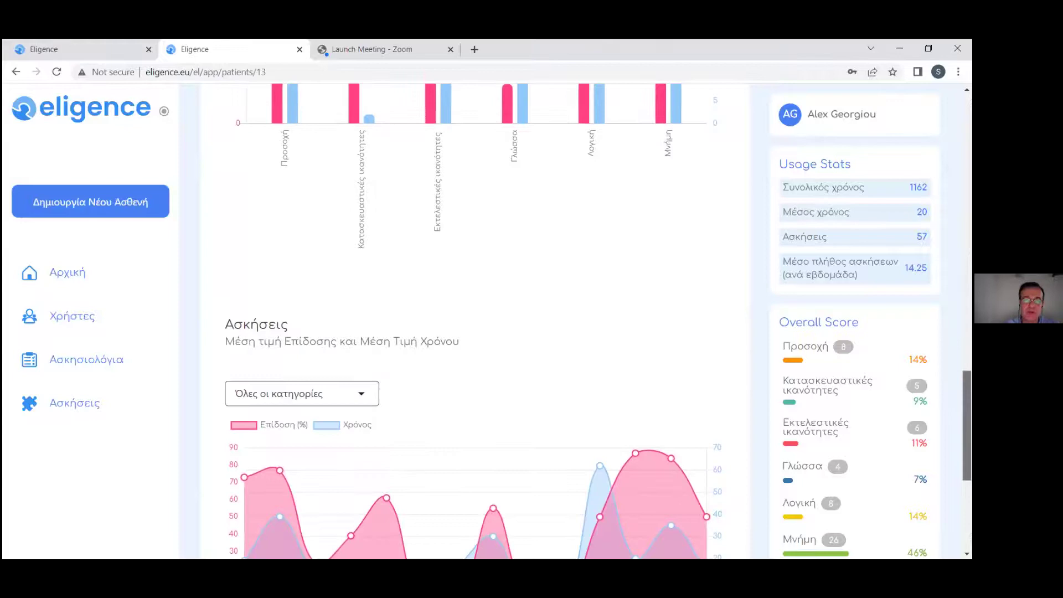
pyautogui.scroll(-3, 476, 321)
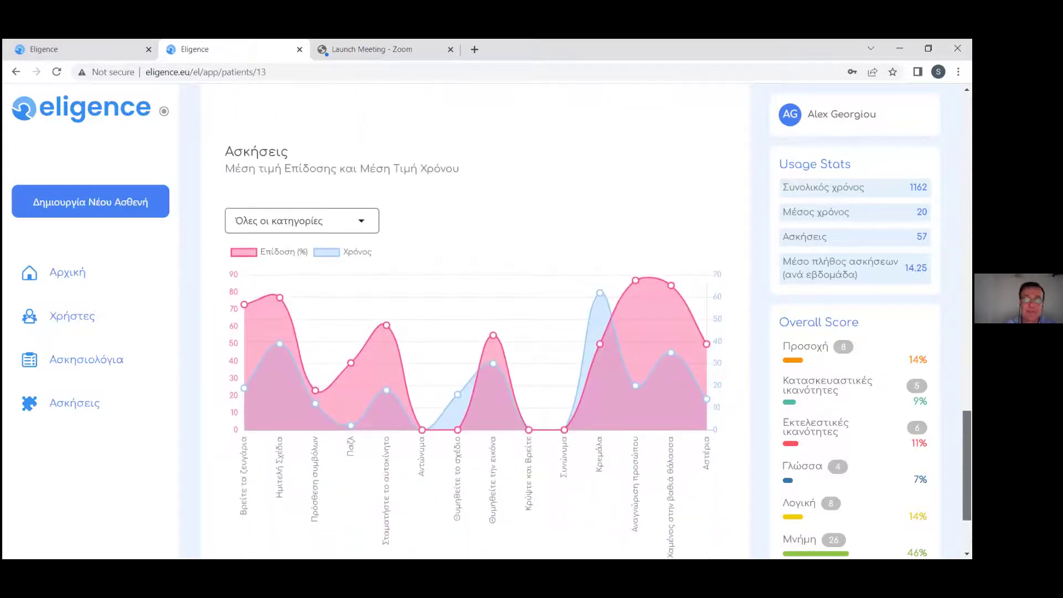
pyautogui.scroll(-2, 476, 321)
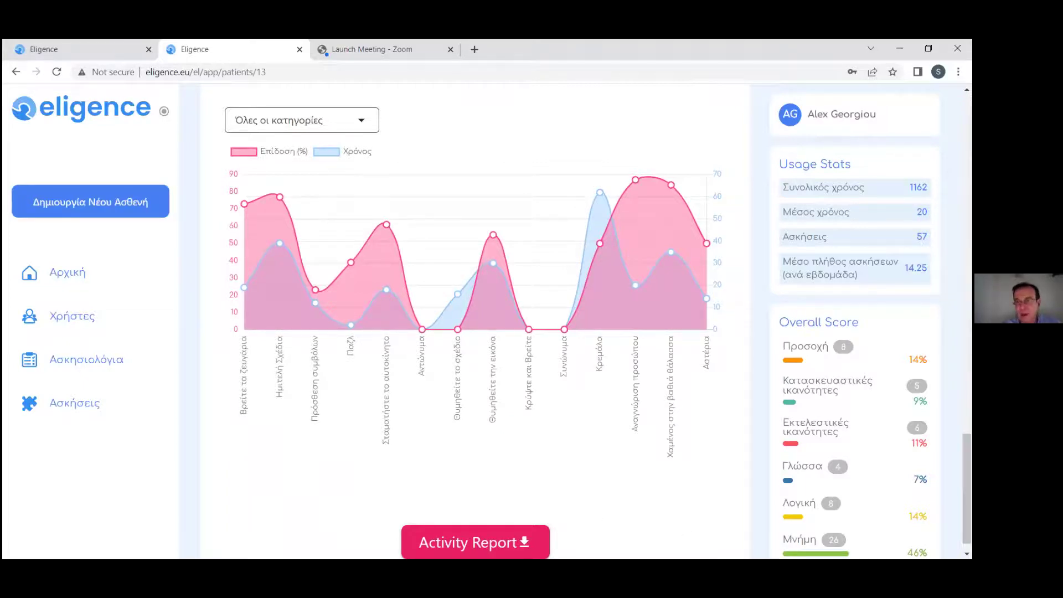
pyautogui.scroll(1, 966, 487)
pyautogui.scroll(20, 966, 487)
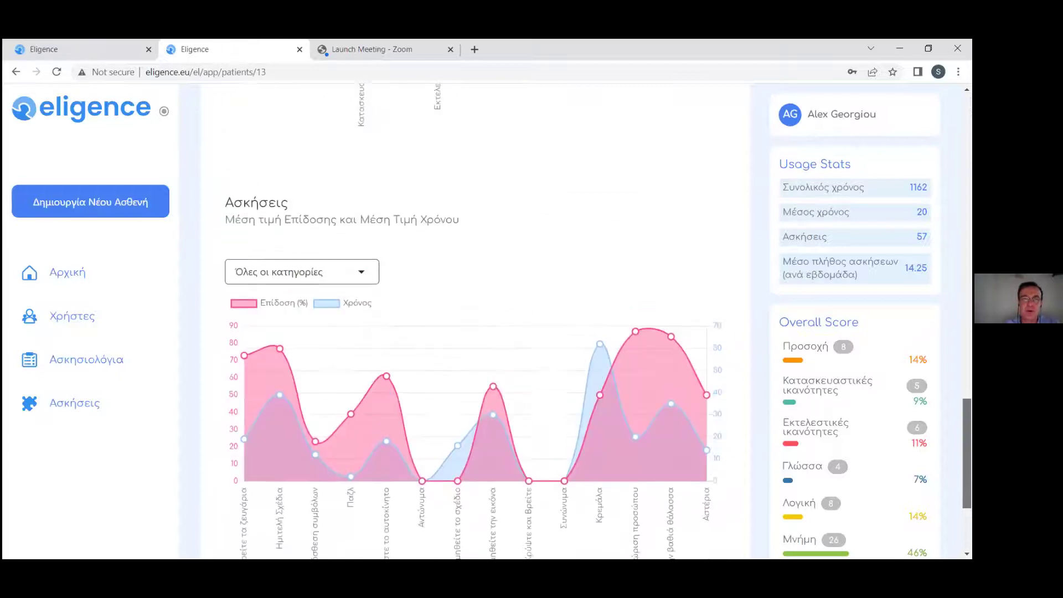
pyautogui.scroll(1, 456, 226)
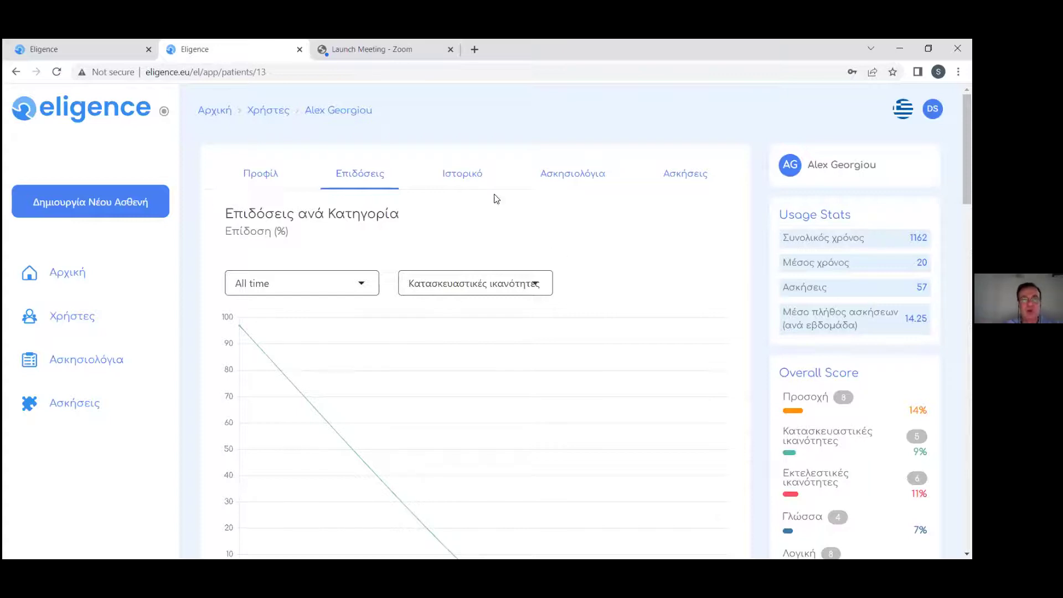
# Filter the patient's category performance chart by Last month, and switch the period to Custom.
pyautogui.click(367, 287)
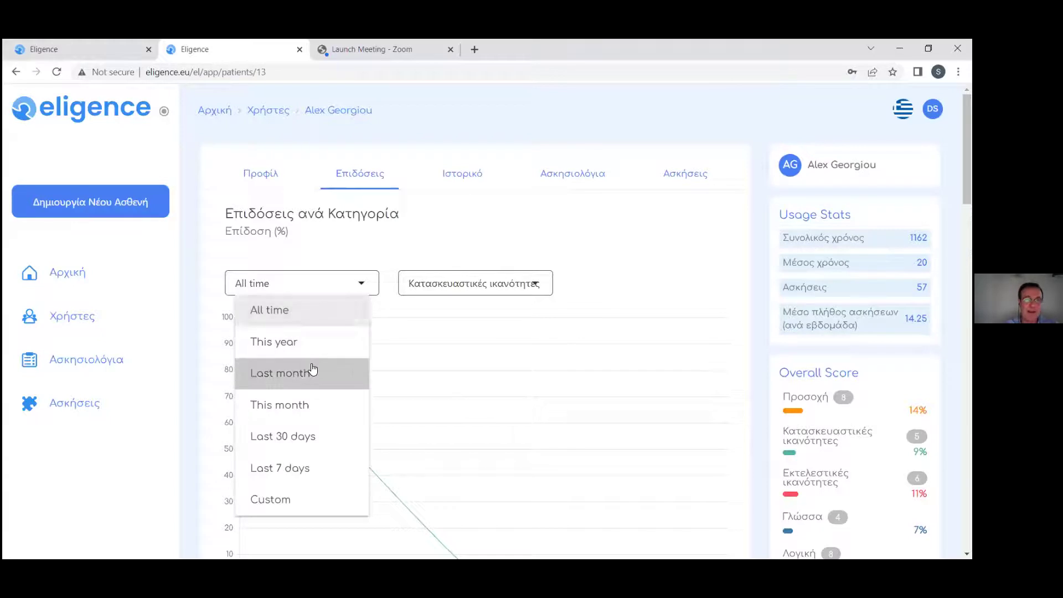
pyautogui.click(310, 372)
pyautogui.click(362, 286)
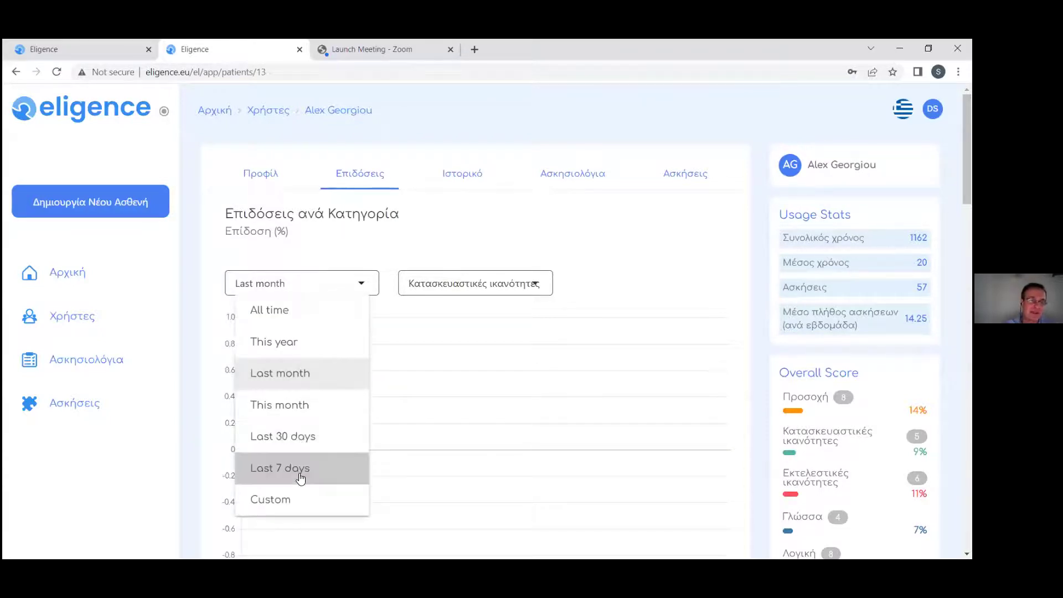
pyautogui.click(282, 501)
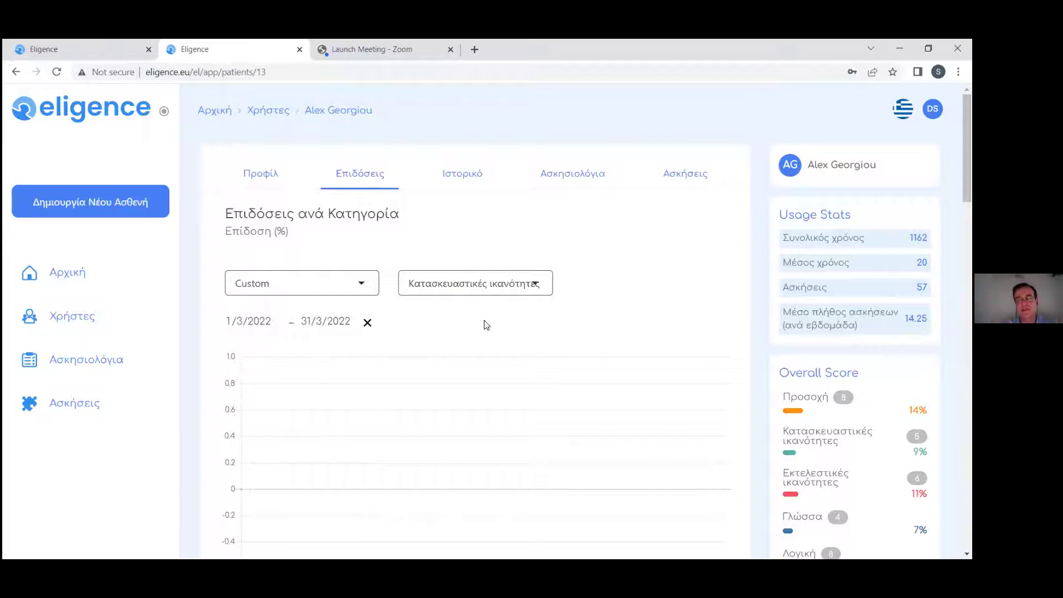
# Open the patient's exercise history (Ιστορικό) and review the completed exercises with their scores and times.
pyautogui.click(467, 186)
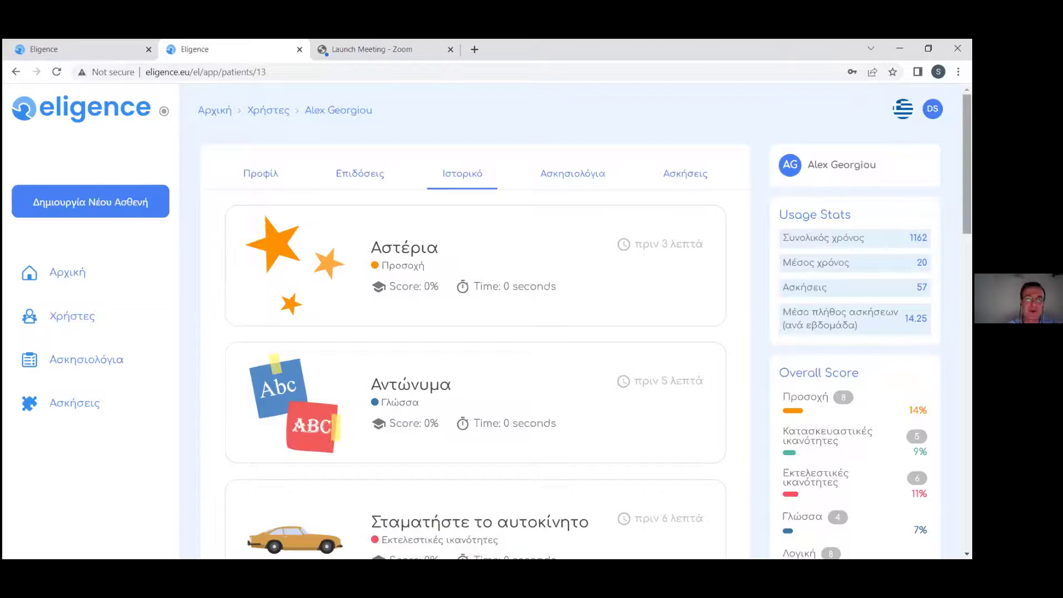
pyautogui.scroll(-4, 587, 298)
pyautogui.scroll(-2, 808, 356)
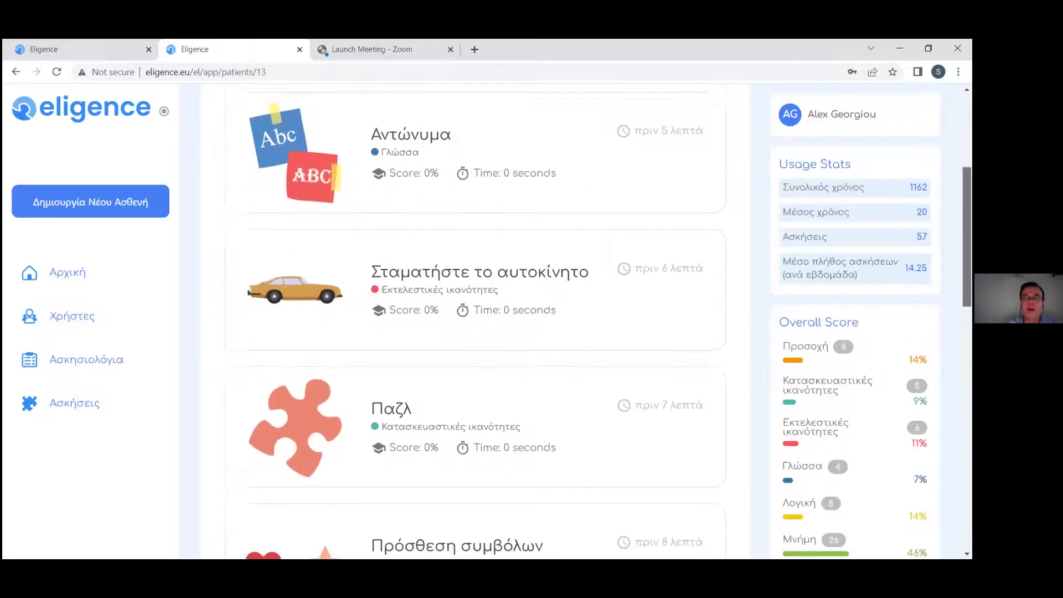
pyautogui.scroll(2, 808, 355)
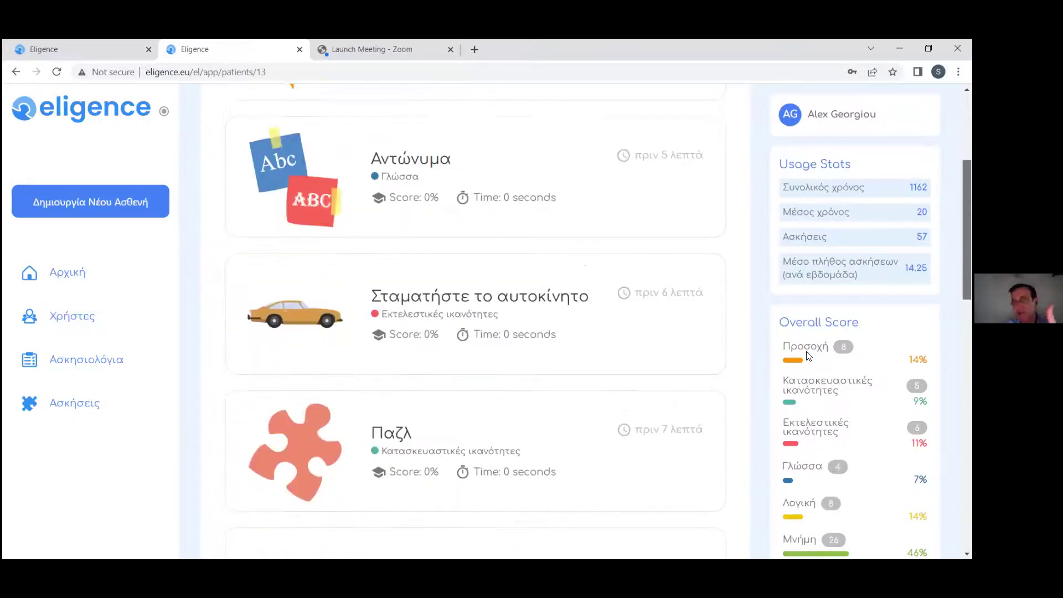
pyautogui.scroll(4, 808, 355)
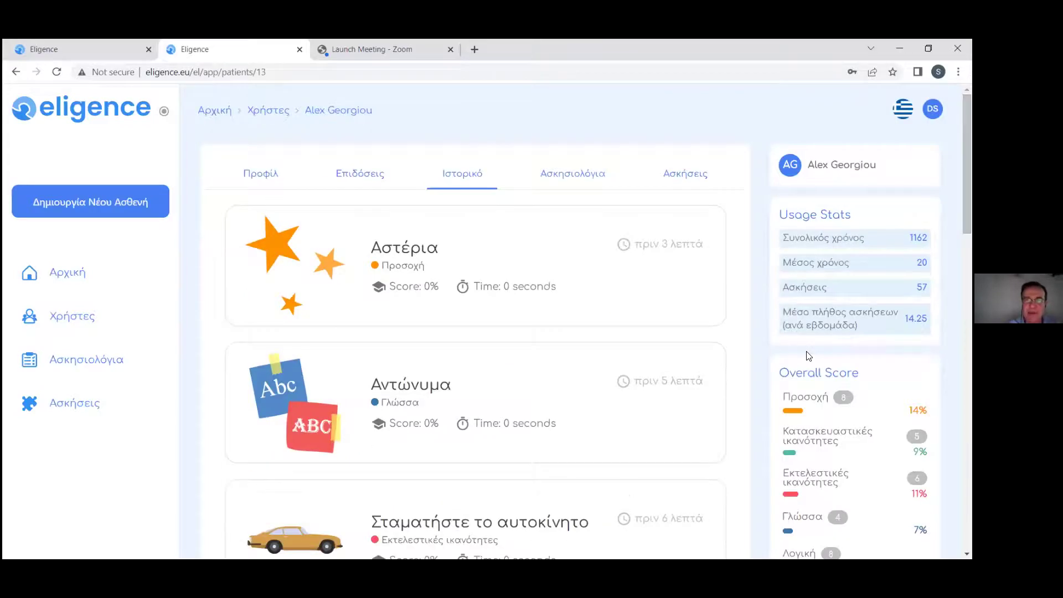
# Assign the exercise session "dokimastiko askisiologio" to the patient and close the session list.
pyautogui.click(573, 179)
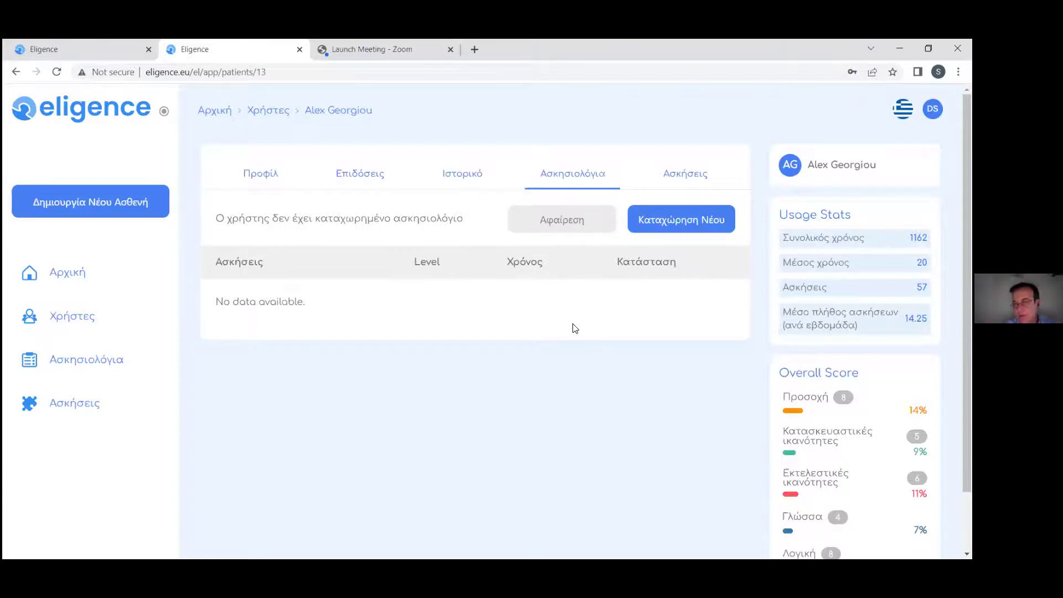
pyautogui.click(668, 220)
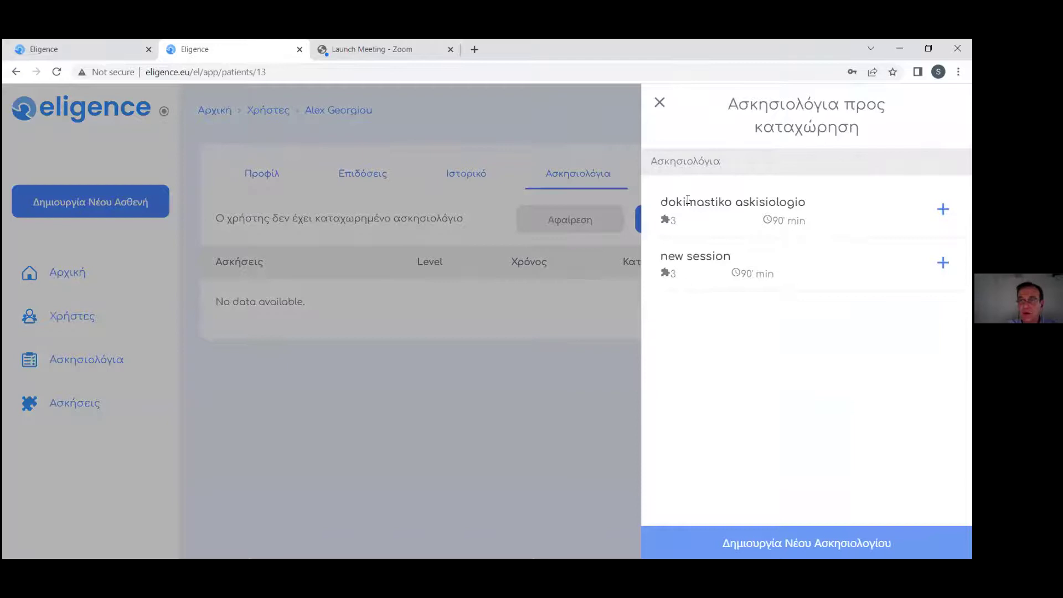
pyautogui.click(942, 209)
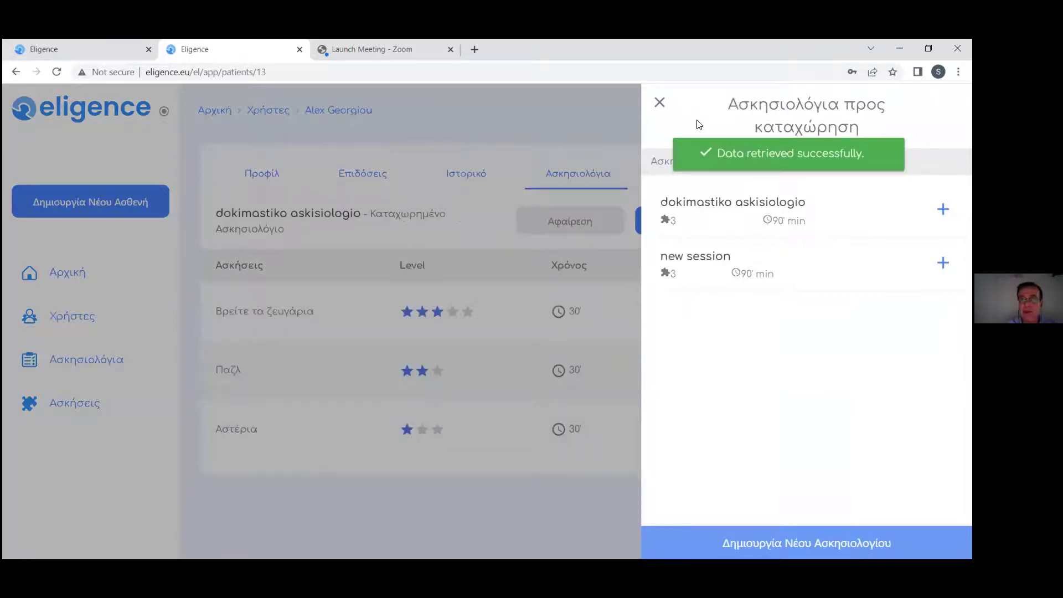
pyautogui.click(659, 102)
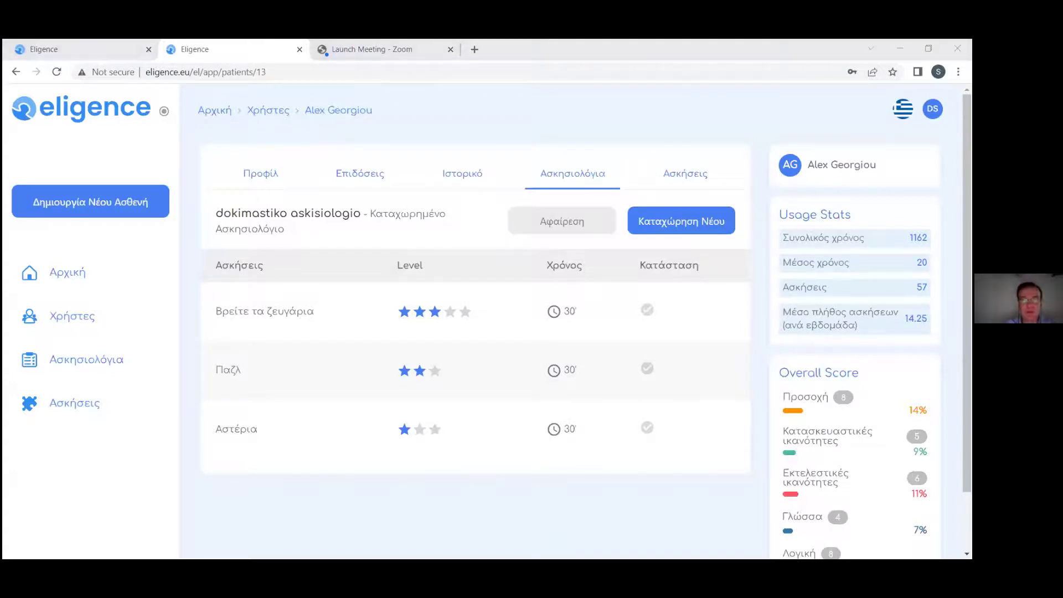
# Log out of the therapist account and log in with the patient's username and account password.
pyautogui.click(638, 338)
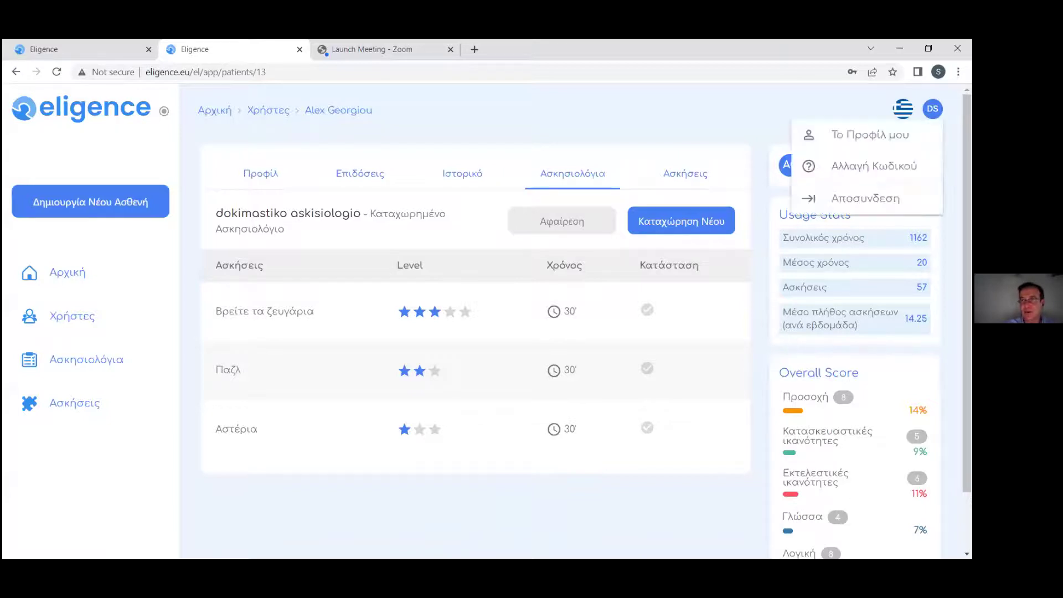
pyautogui.click(865, 205)
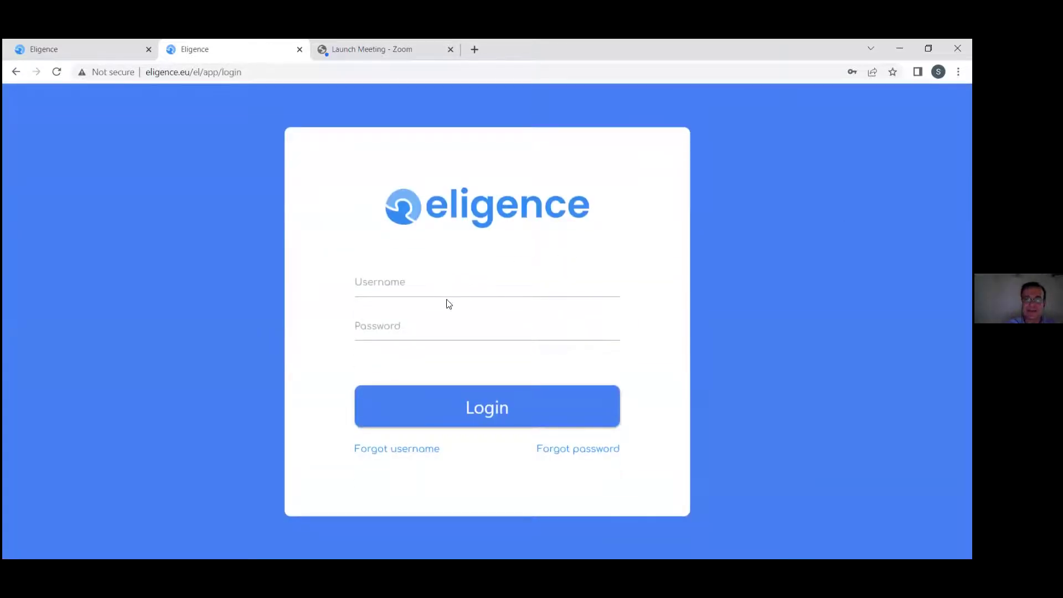
pyautogui.click(442, 282)
pyautogui.click(422, 311)
pyautogui.click(404, 323)
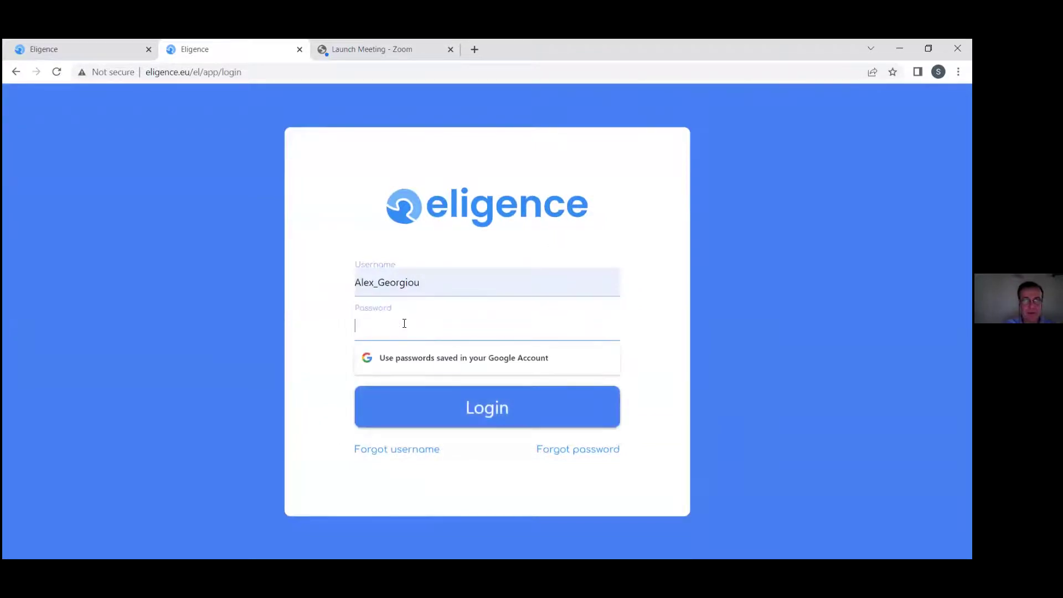
pyautogui.write('*')
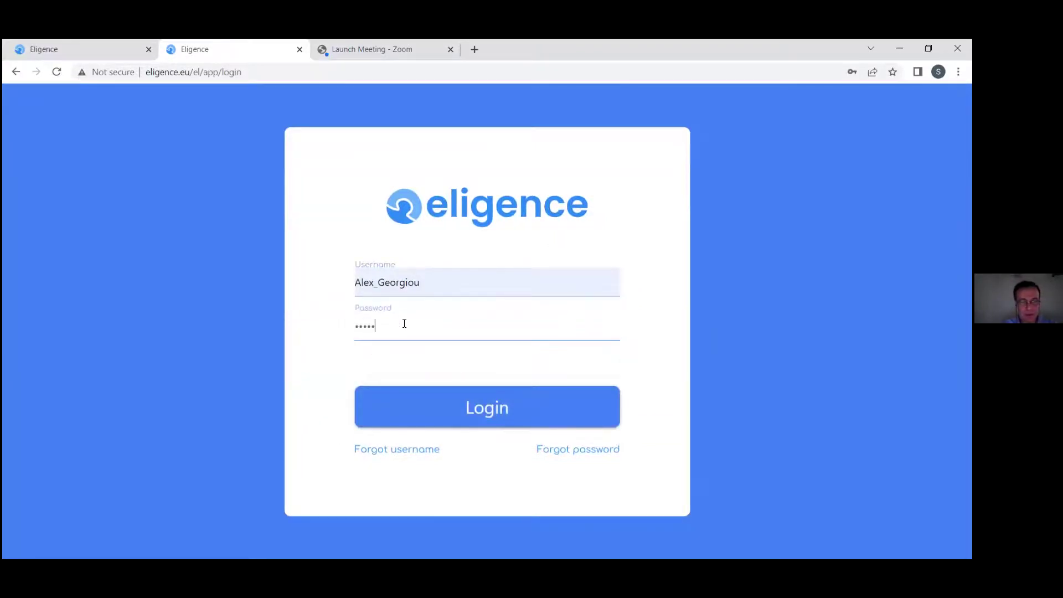
pyautogui.click(449, 400)
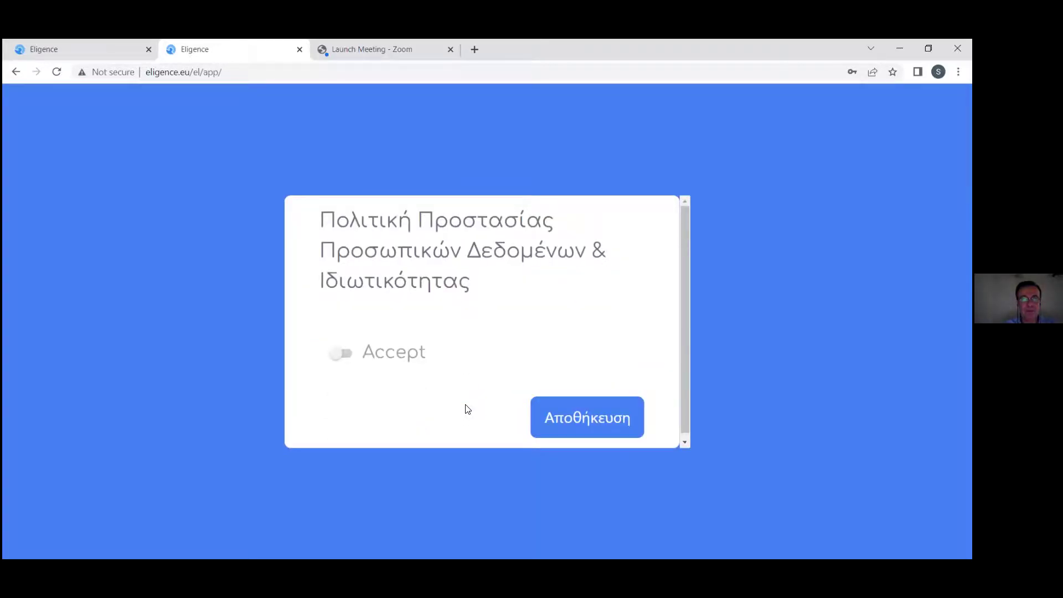
# Accept and save the privacy policy, and start the assigned "dokimastiko askisiologio" session.
pyautogui.click(346, 356)
pyautogui.click(629, 426)
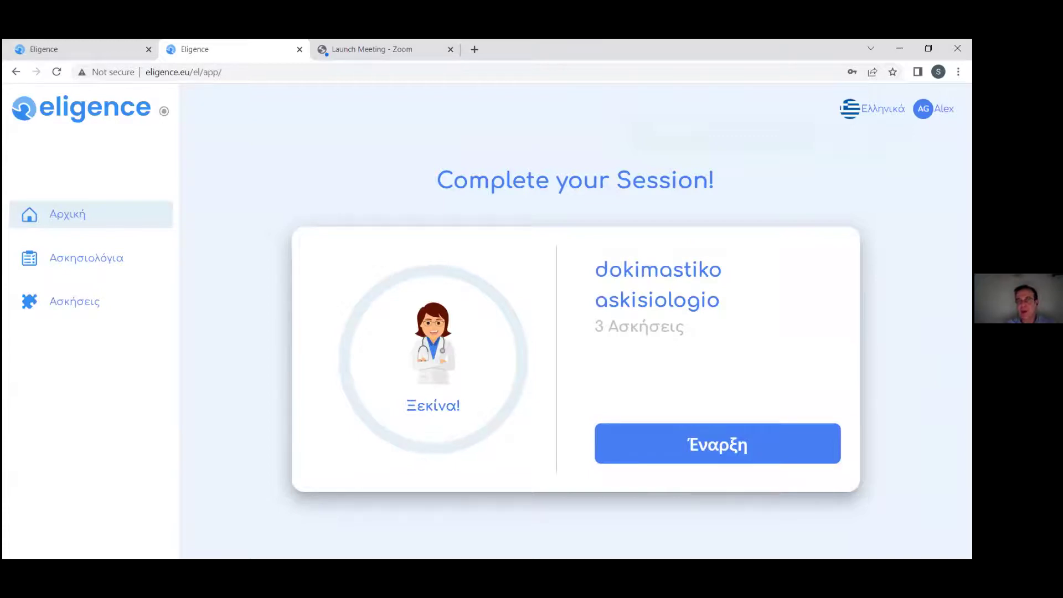
pyautogui.click(738, 462)
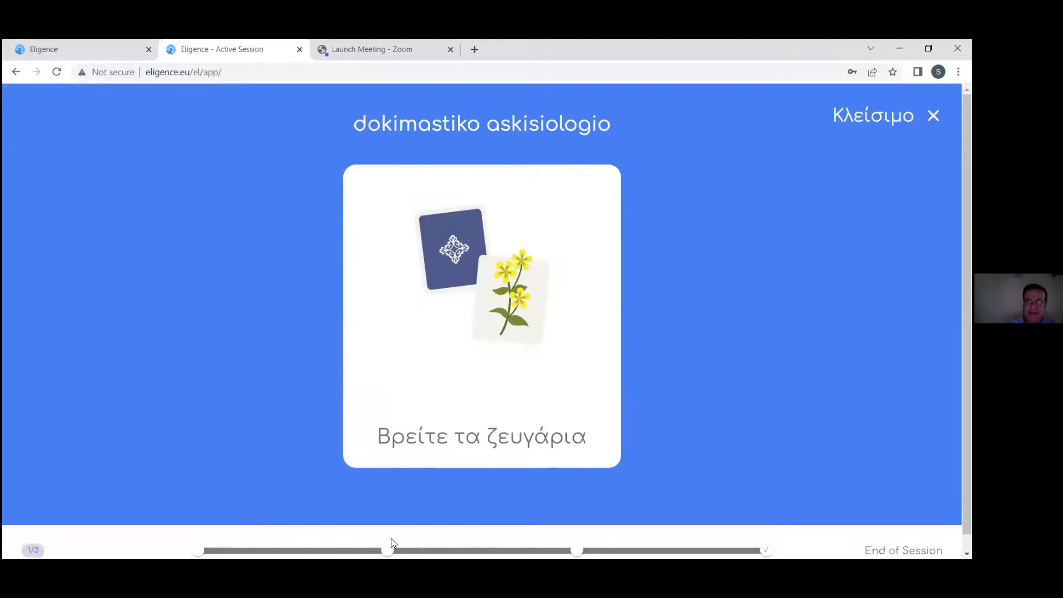
# Launch the session's first exercise, Βρείτε τα ζευγάρια, and begin the game from its instructions page.
pyautogui.moveTo(476, 322)
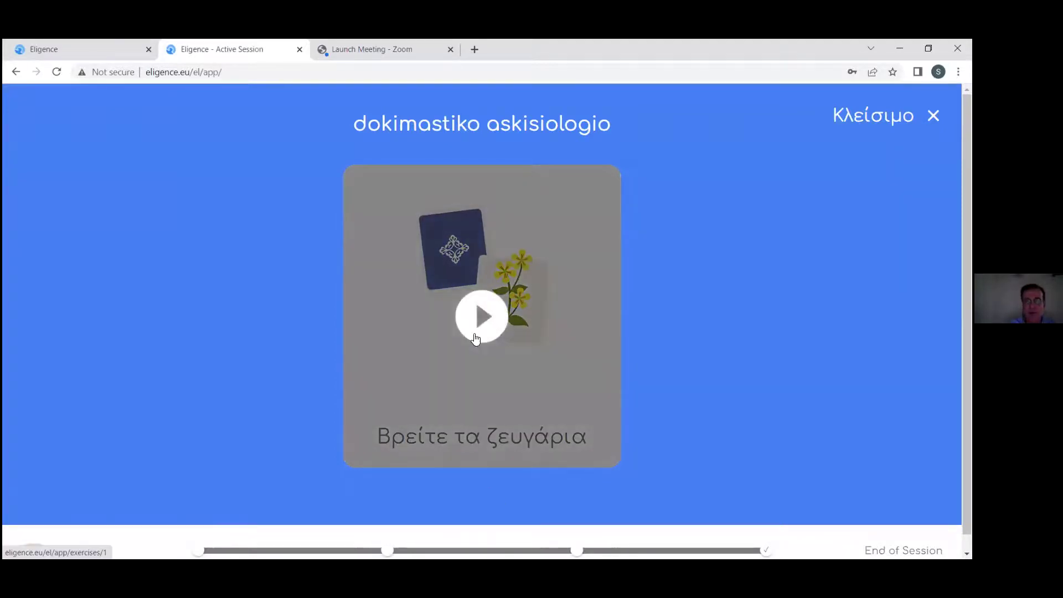
pyautogui.click(481, 321)
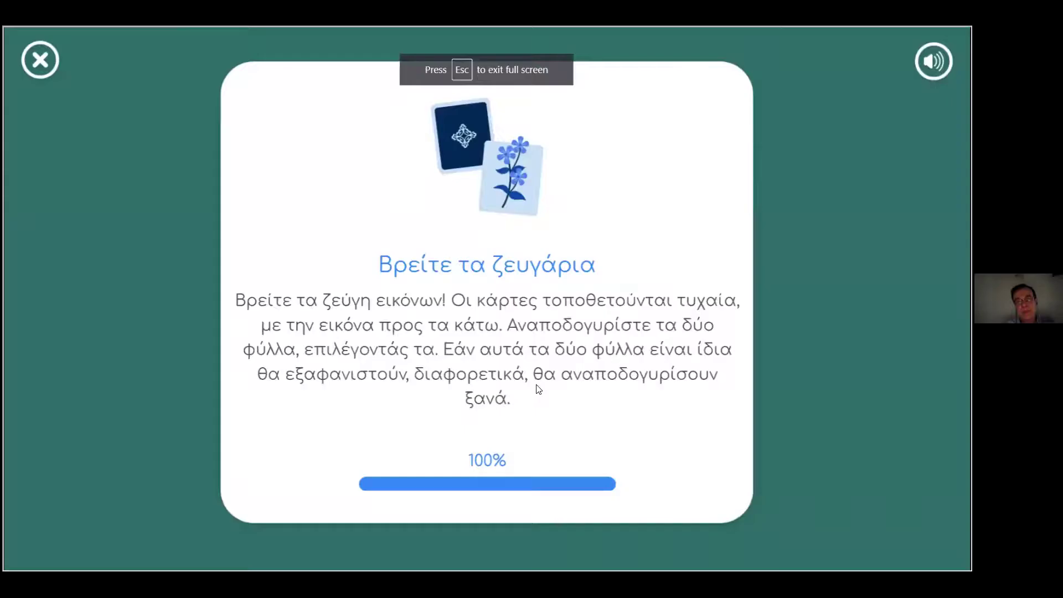
pyautogui.click(498, 484)
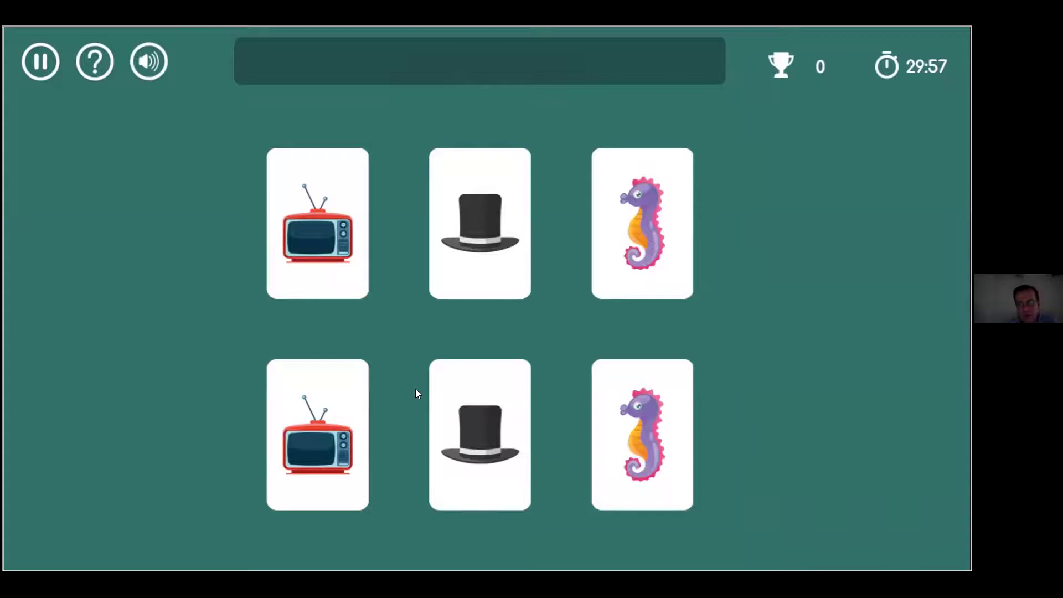
# Match the television, top hat and seahorse card pairs to complete the Βρείτε τα ζευγάρια exercise.
pyautogui.click(320, 217)
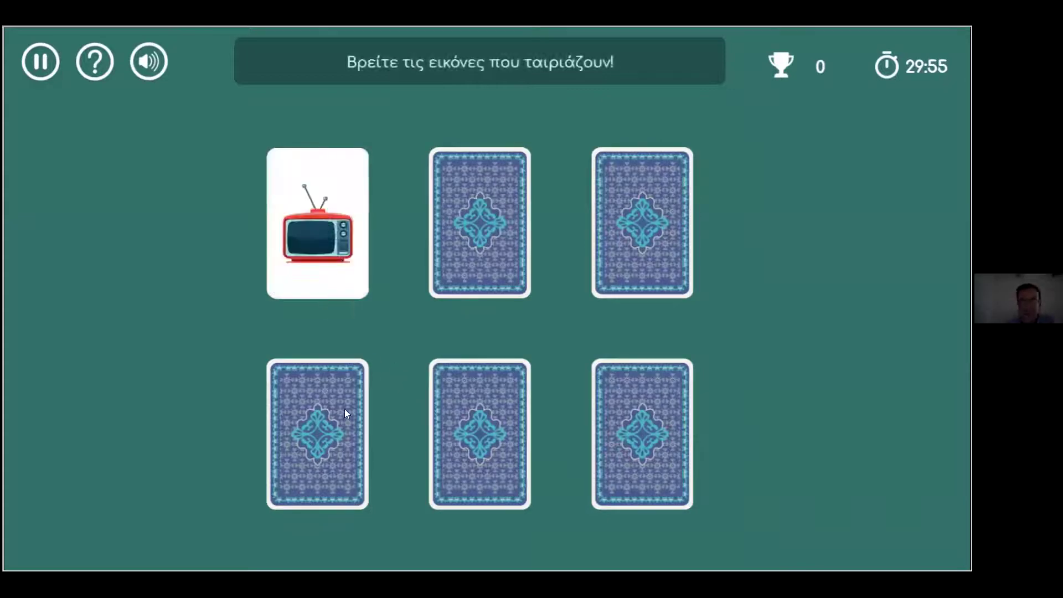
pyautogui.click(332, 452)
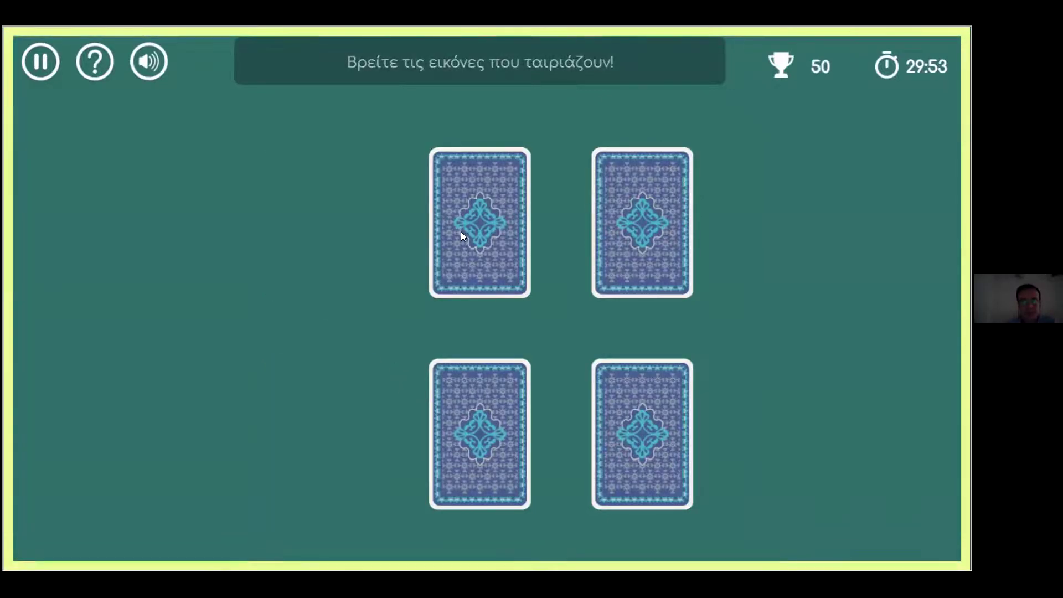
pyautogui.click(484, 241)
pyautogui.click(652, 475)
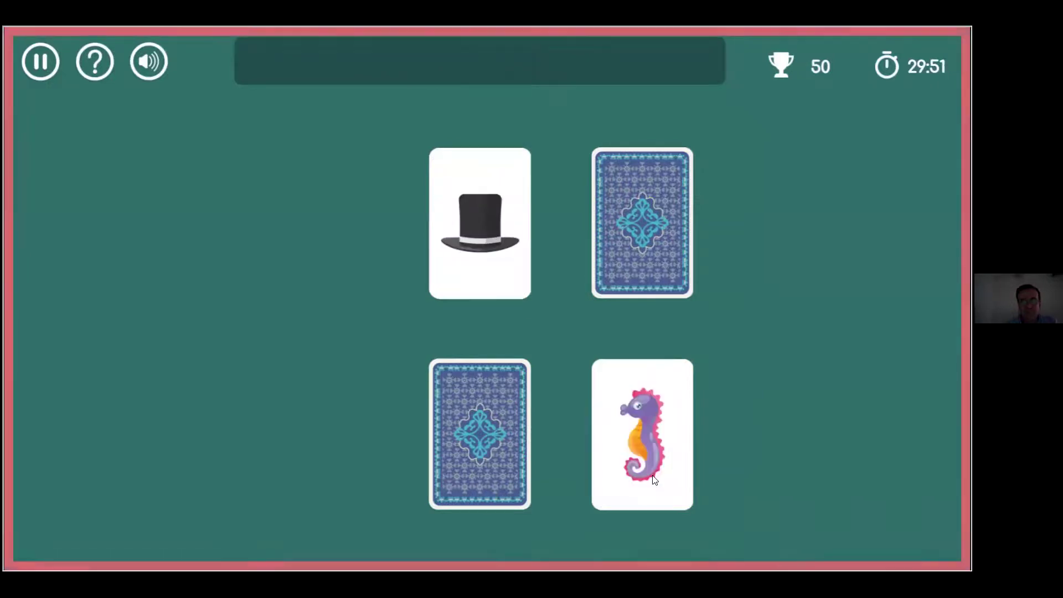
pyautogui.click(475, 449)
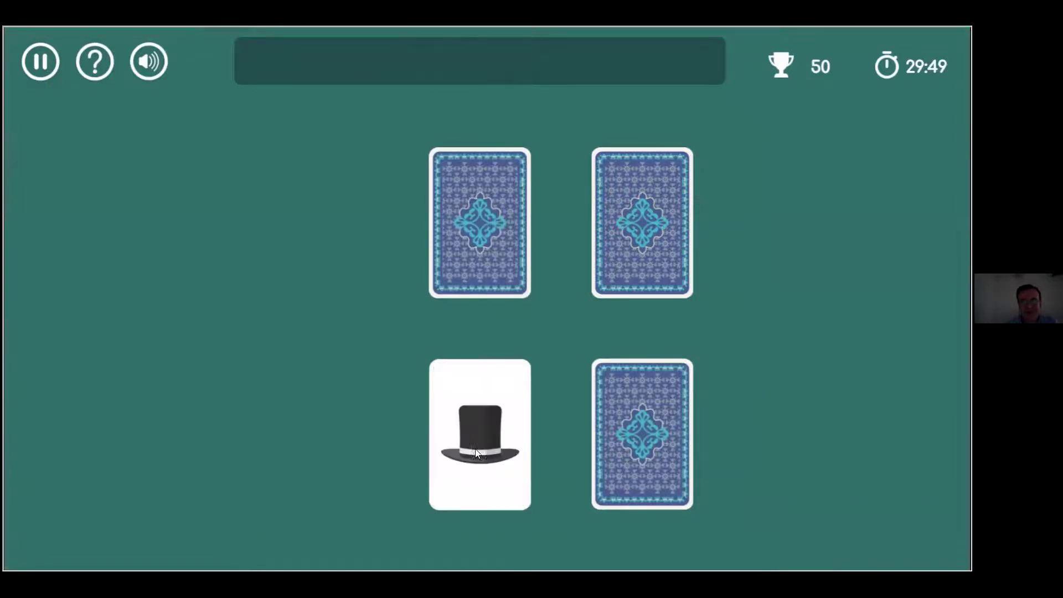
pyautogui.click(462, 227)
pyautogui.click(636, 232)
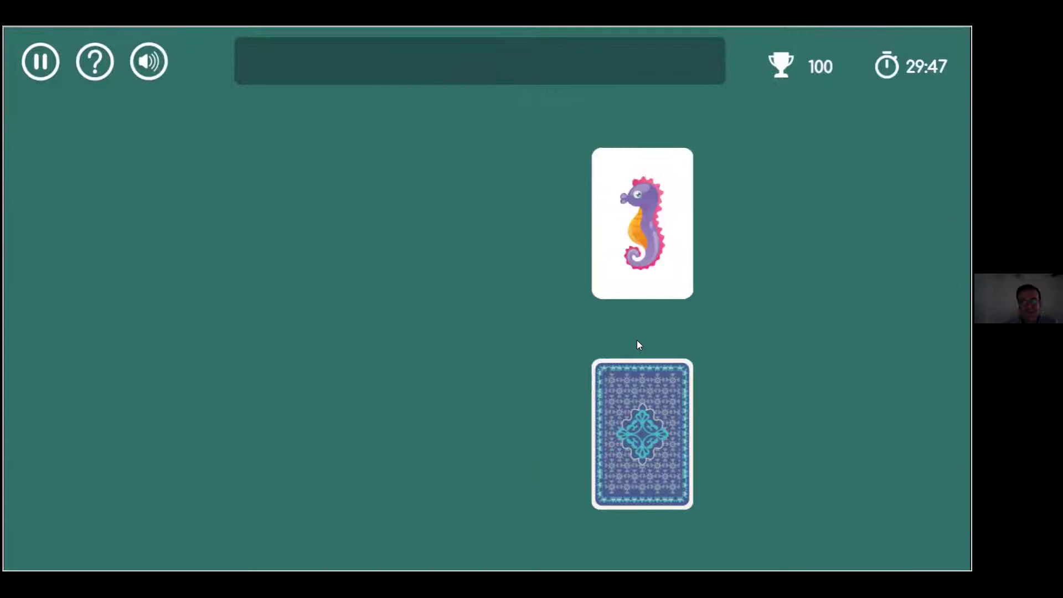
pyautogui.click(645, 414)
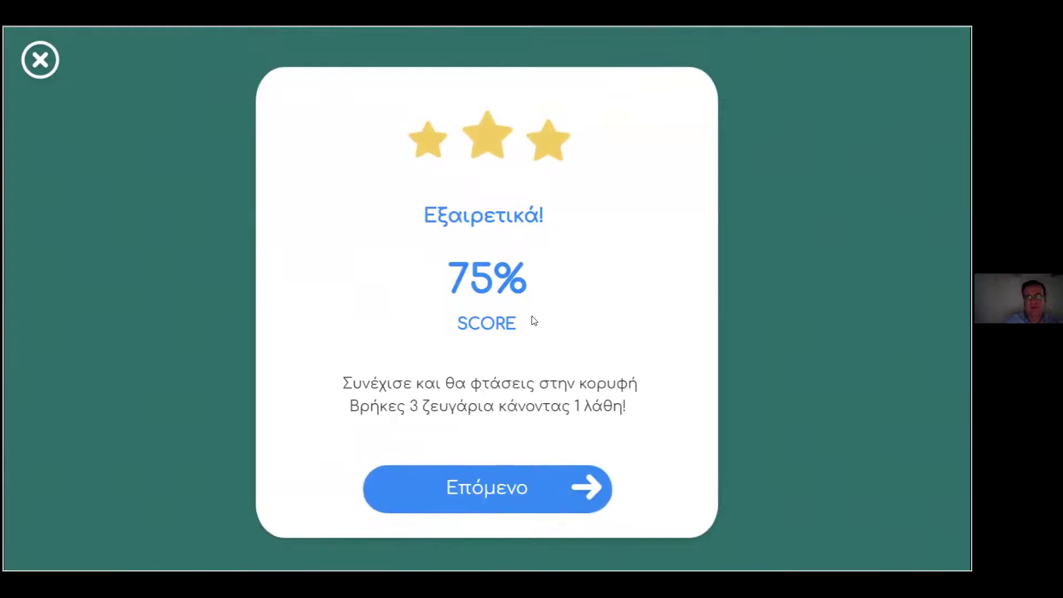
# Proceed to the next exercise, Παζλ, and exit its instructions page back to the session overview.
pyautogui.click(513, 486)
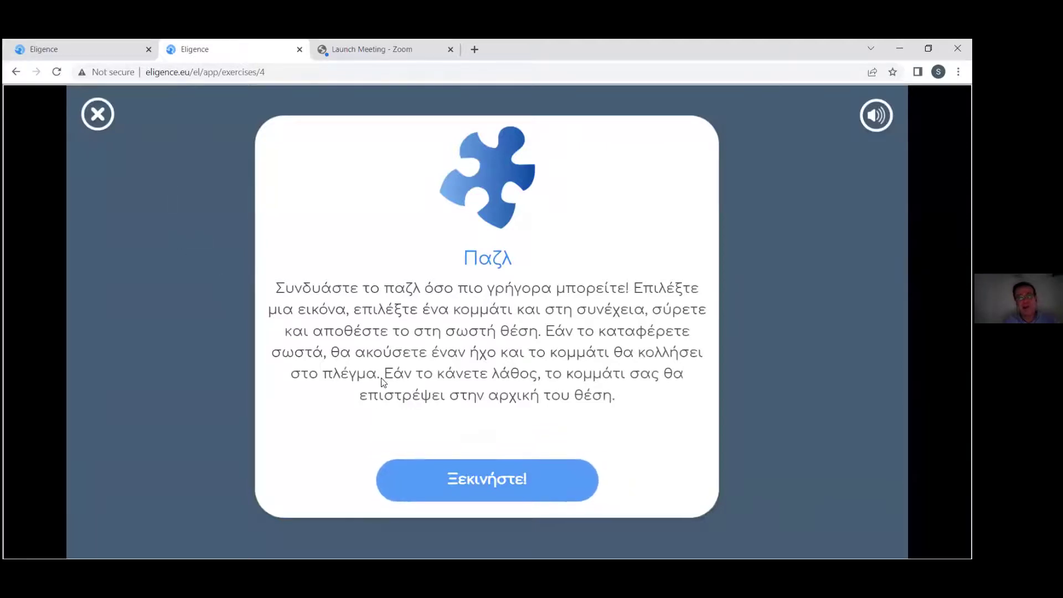
pyautogui.click(98, 117)
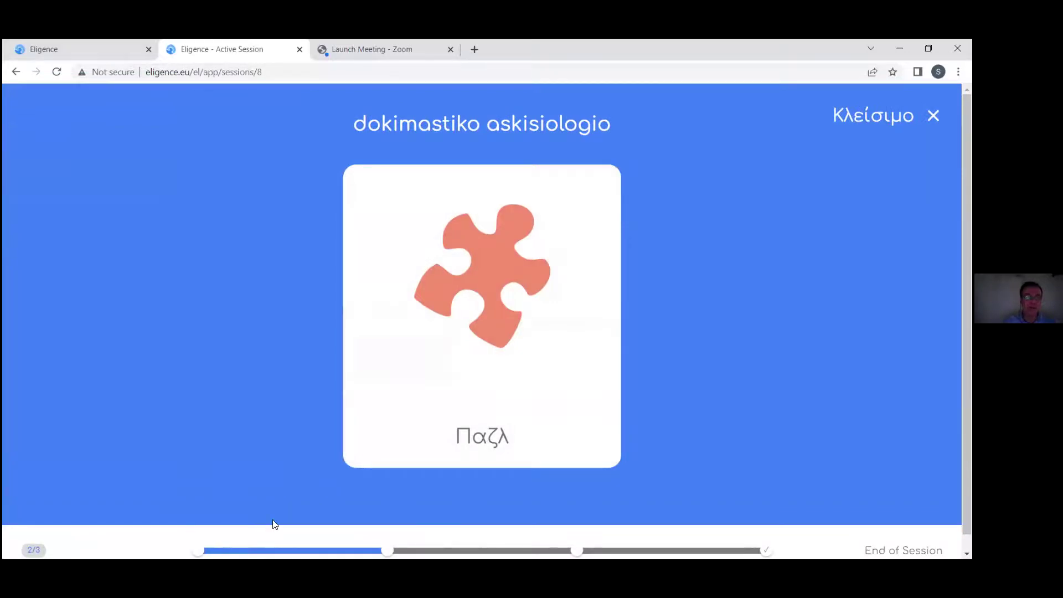
pyautogui.moveTo(635, 310)
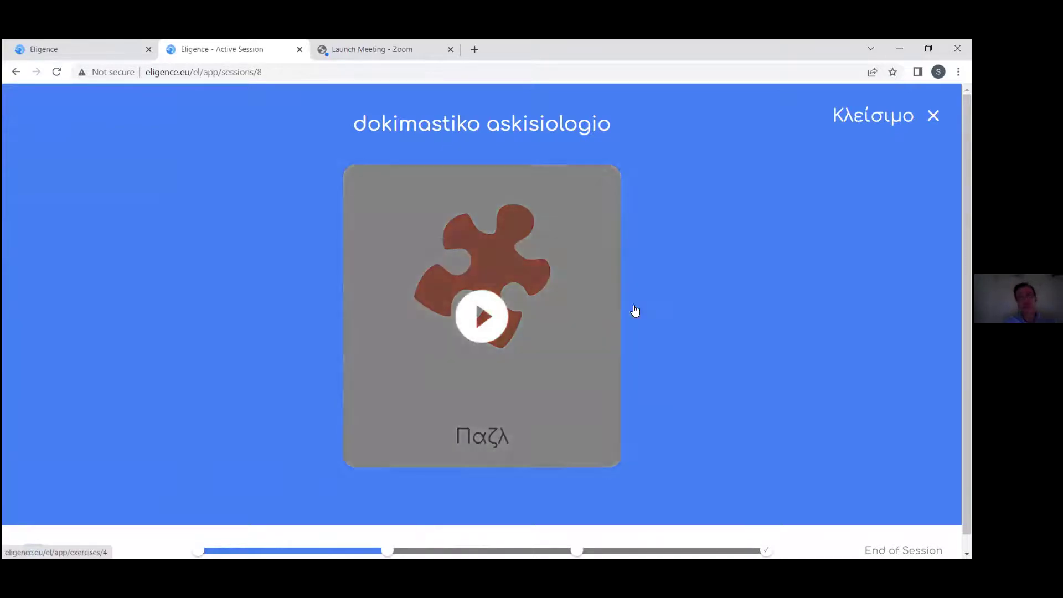